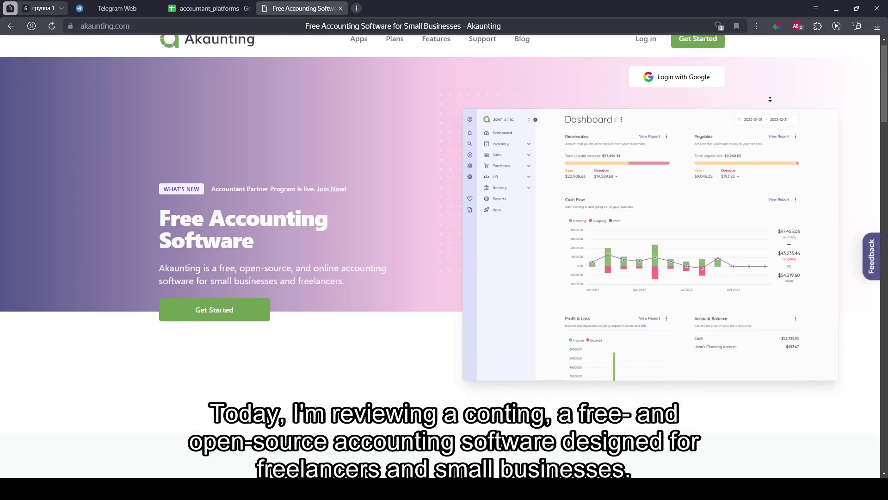
scroll(770, 101, "down", 1)
scroll(770, 102, "down", 1)
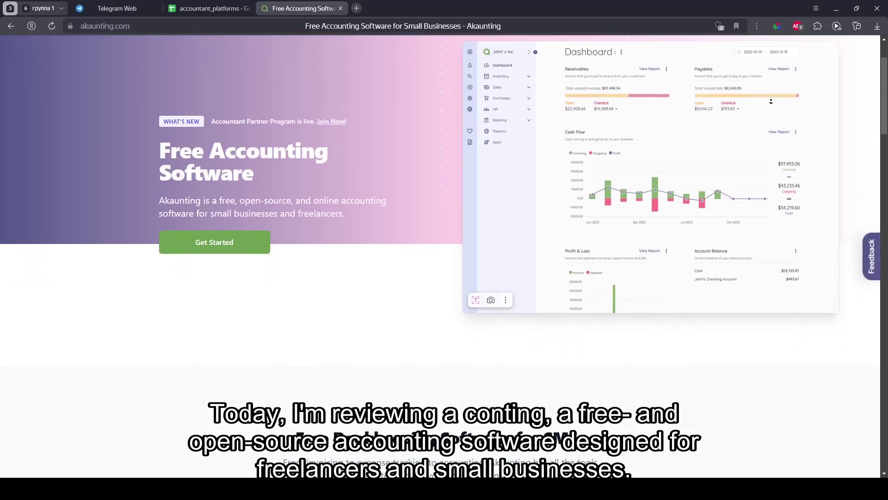
scroll(770, 102, "down", 1)
scroll(770, 102, "down", 1)
scroll(770, 101, "down", 1)
scroll(770, 101, "down", 1)
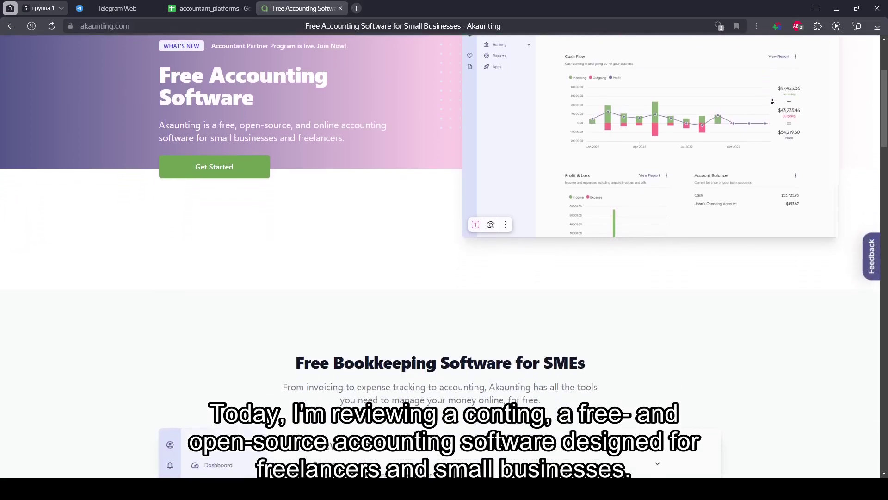
scroll(771, 102, "down", 1)
scroll(772, 101, "down", 1)
scroll(771, 102, "down", 1)
scroll(772, 102, "down", 1)
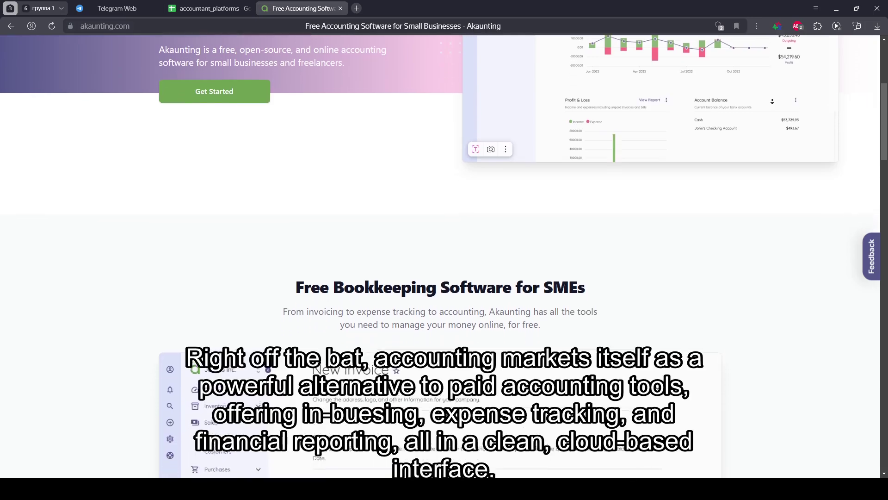
scroll(772, 101, "down", 1)
scroll(772, 101, "down", 1)
scroll(772, 101, "down", 1)
scroll(771, 102, "down", 1)
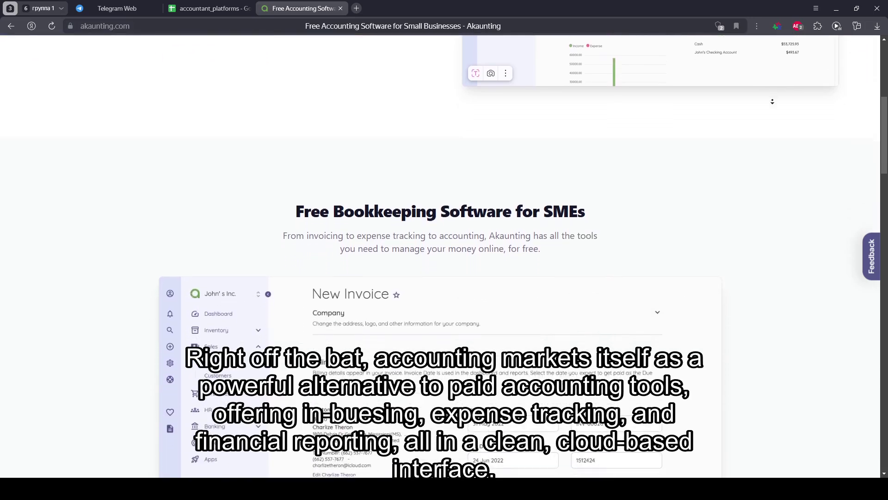
scroll(771, 102, "down", 1)
scroll(771, 101, "down", 1)
scroll(771, 102, "down", 1)
scroll(771, 101, "down", 1)
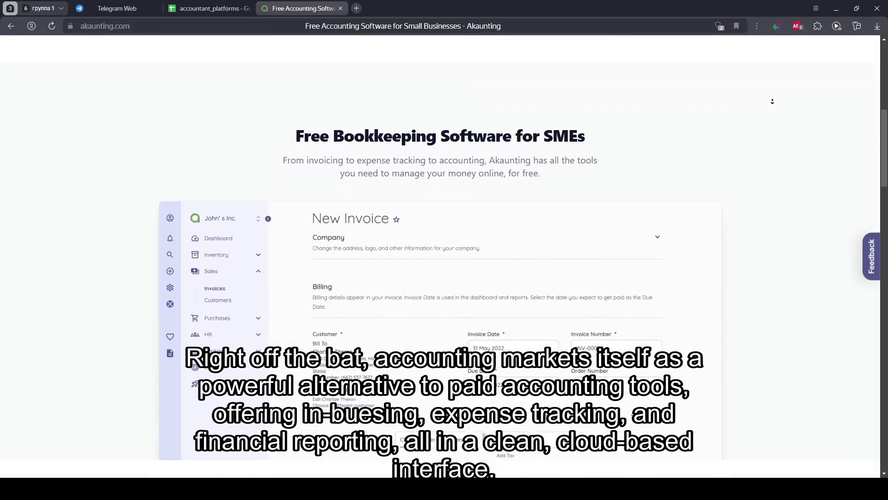
scroll(772, 102, "down", 1)
scroll(771, 102, "down", 1)
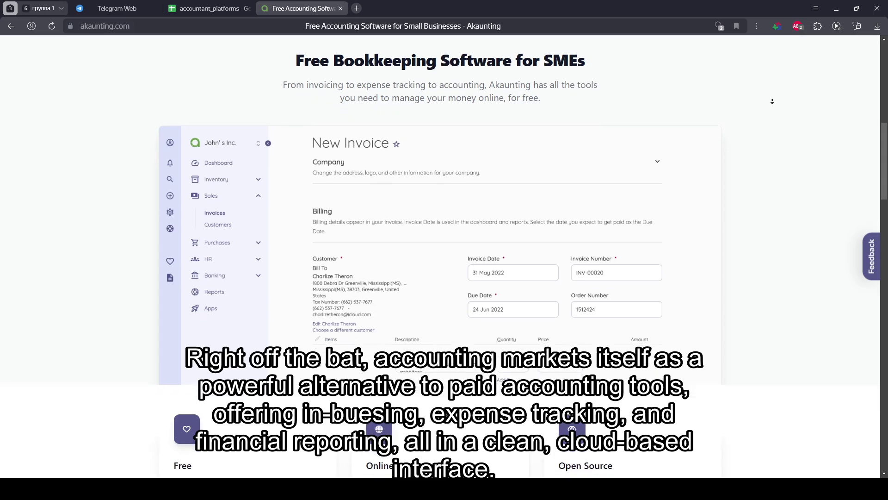
scroll(772, 101, "down", 1)
scroll(771, 102, "down", 1)
scroll(772, 101, "down", 1)
scroll(772, 102, "down", 1)
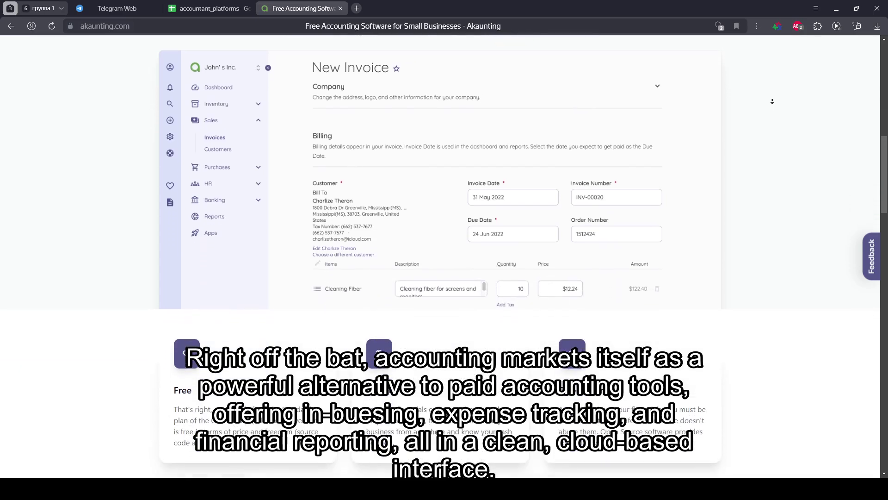
scroll(771, 102, "down", 1)
scroll(771, 102, "down", 1)
scroll(771, 101, "down", 1)
scroll(771, 102, "down", 1)
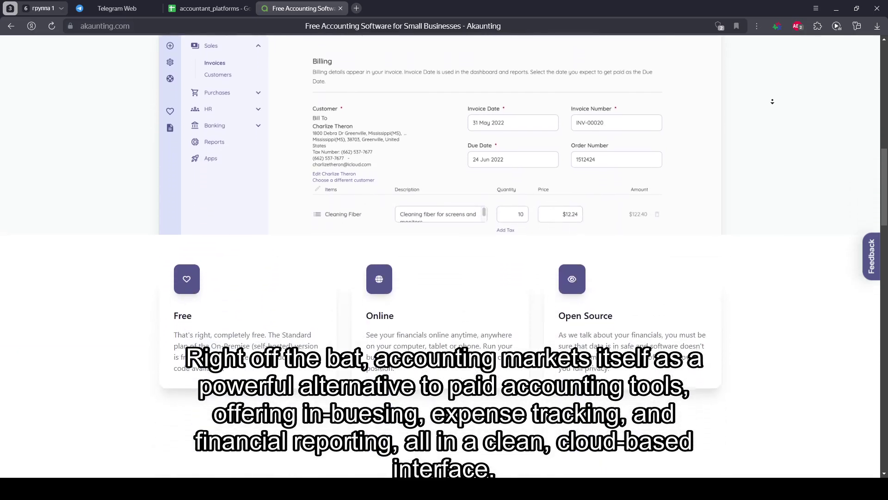
scroll(771, 101, "down", 1)
scroll(772, 101, "down", 1)
scroll(771, 101, "down", 1)
scroll(772, 102, "down", 1)
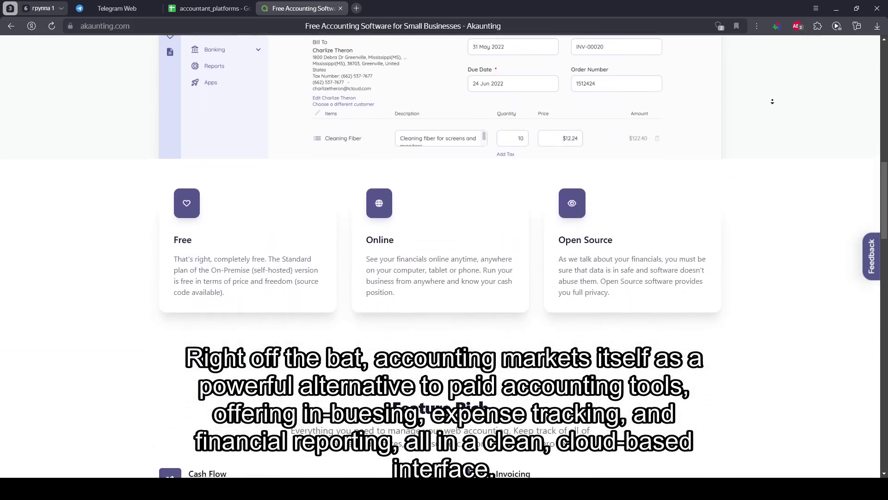
scroll(772, 101, "down", 1)
scroll(772, 101, "down", 1)
scroll(772, 102, "down", 1)
scroll(772, 102, "down", 1)
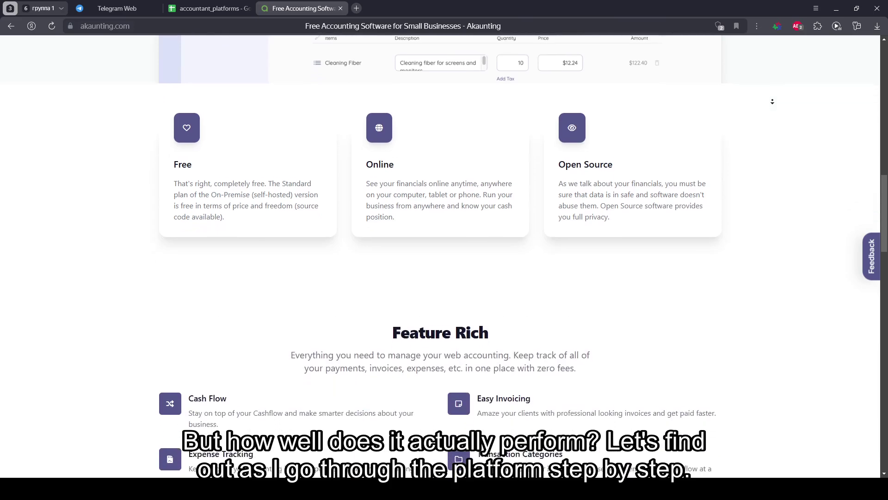
scroll(771, 101, "down", 1)
scroll(771, 102, "down", 1)
scroll(772, 102, "down", 1)
scroll(772, 101, "down", 1)
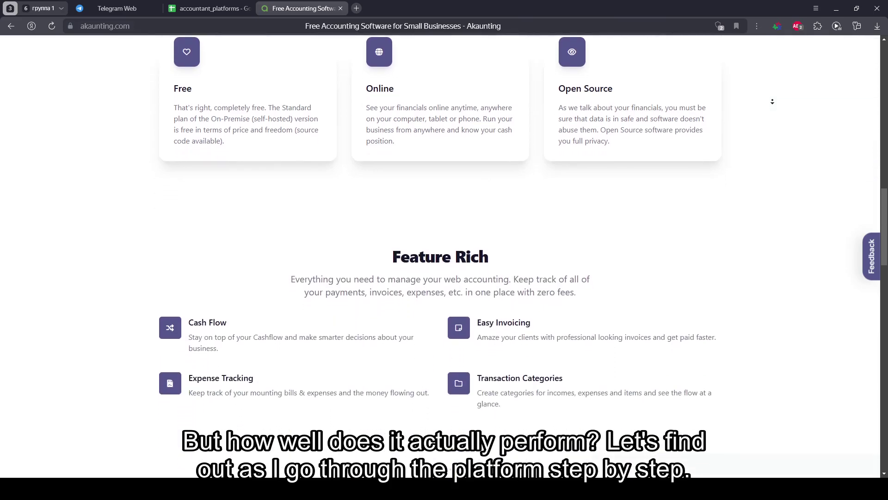
scroll(772, 102, "down", 1)
scroll(772, 101, "down", 1)
scroll(772, 102, "down", 1)
scroll(771, 102, "down", 1)
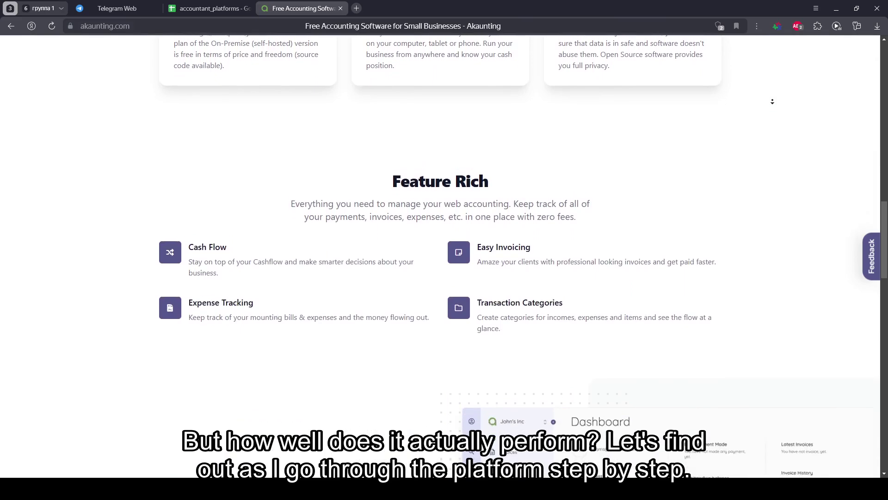
scroll(771, 101, "down", 1)
scroll(772, 102, "down", 1)
scroll(772, 102, "down", 1)
scroll(771, 101, "down", 1)
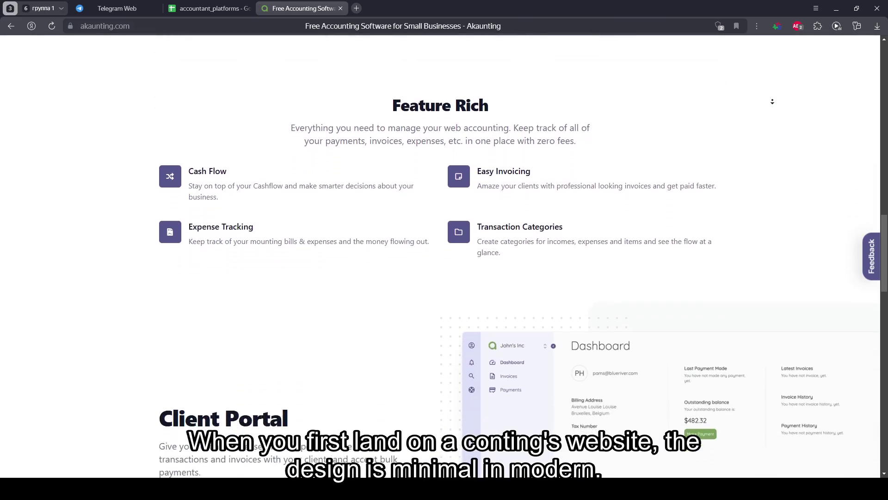
scroll(772, 101, "down", 1)
scroll(772, 102, "down", 1)
scroll(772, 101, "down", 1)
scroll(771, 101, "down", 1)
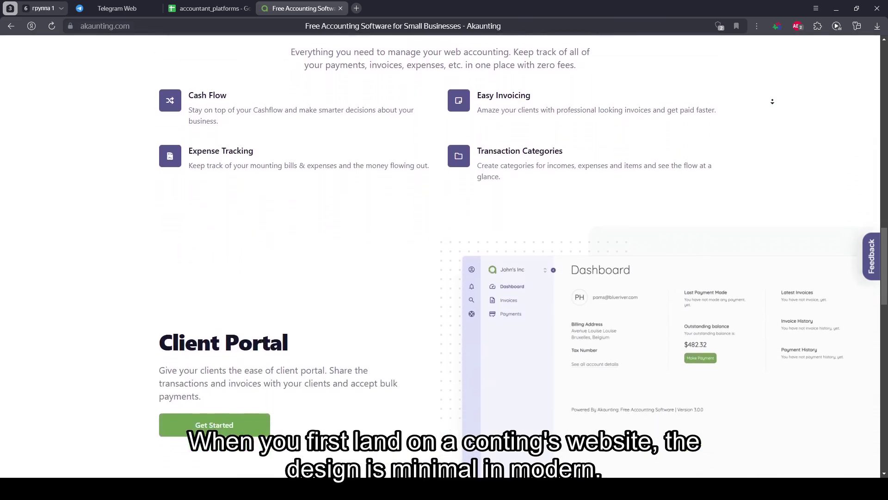
scroll(772, 101, "down", 1)
scroll(772, 102, "down", 1)
scroll(772, 102, "down", 1)
scroll(772, 101, "down", 1)
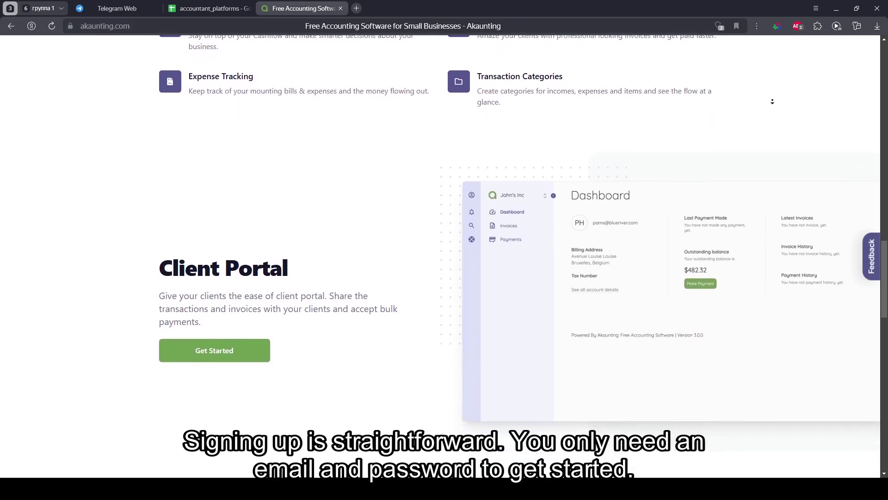
scroll(772, 102, "down", 1)
scroll(771, 102, "down", 1)
scroll(771, 101, "down", 1)
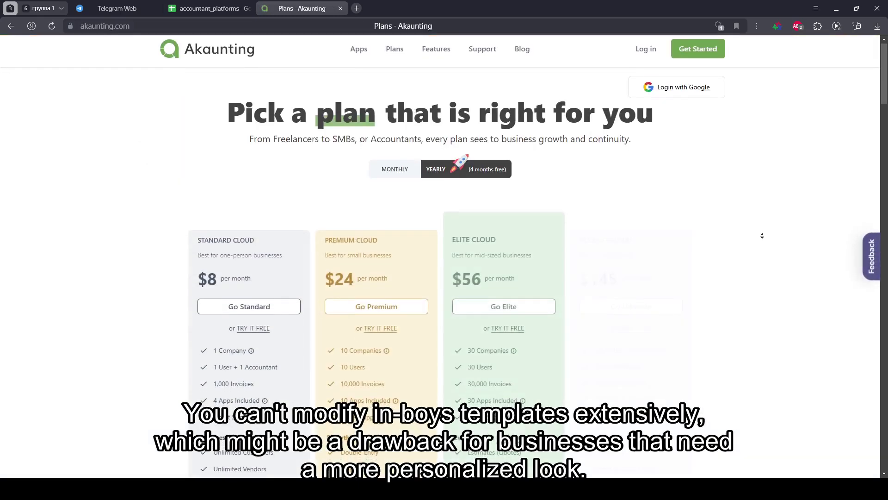
scroll(762, 225, "down", 1)
scroll(762, 239, "down", 2)
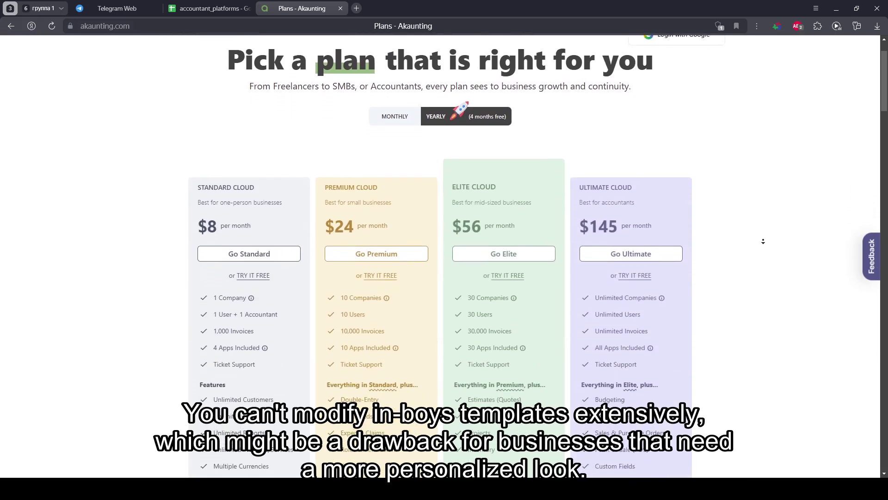
scroll(763, 241, "down", 2)
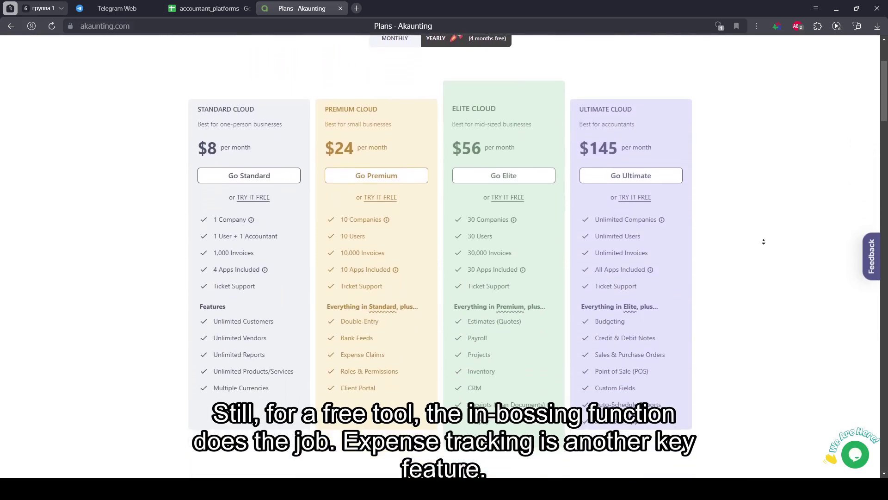
scroll(764, 242, "down", 2)
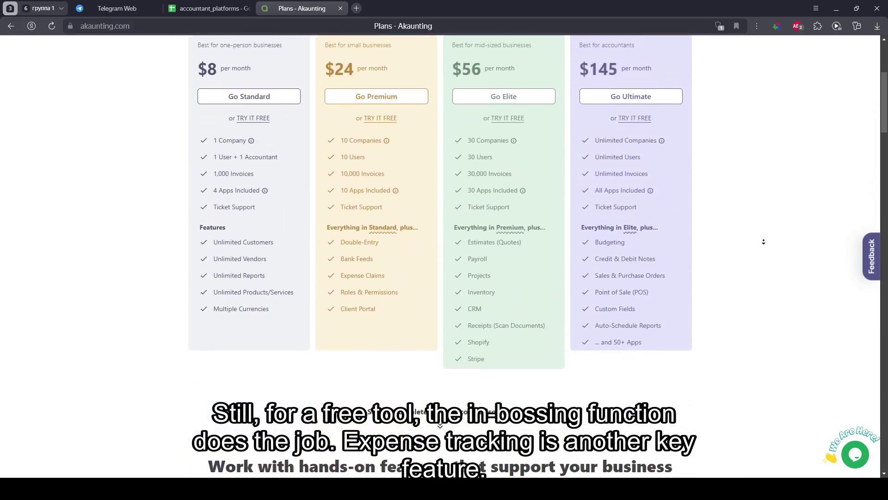
scroll(764, 243, "down", 2)
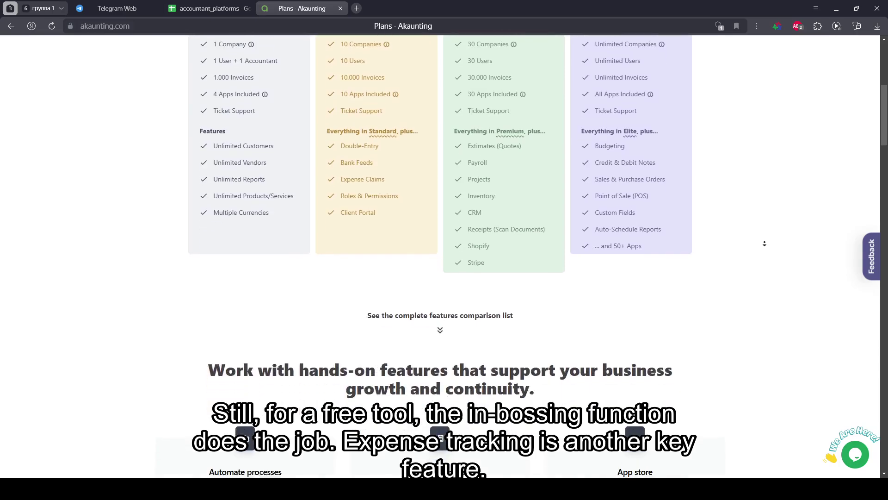
scroll(763, 243, "down", 2)
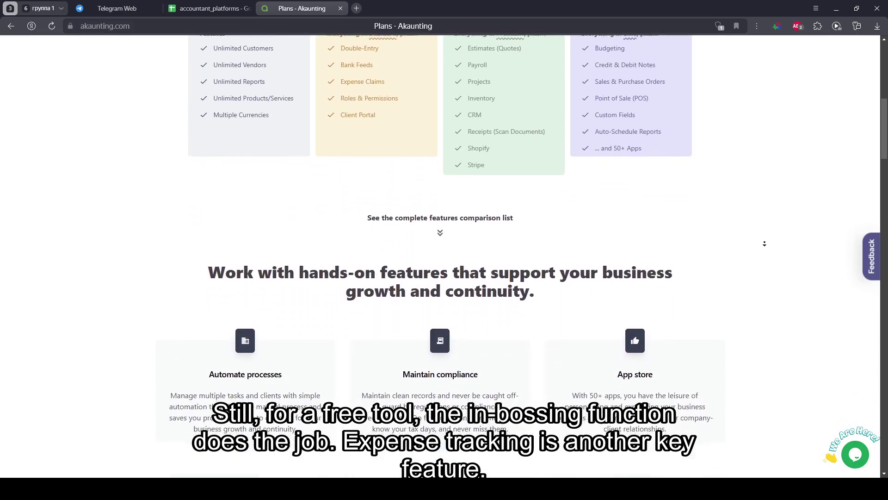
scroll(764, 244, "down", 2)
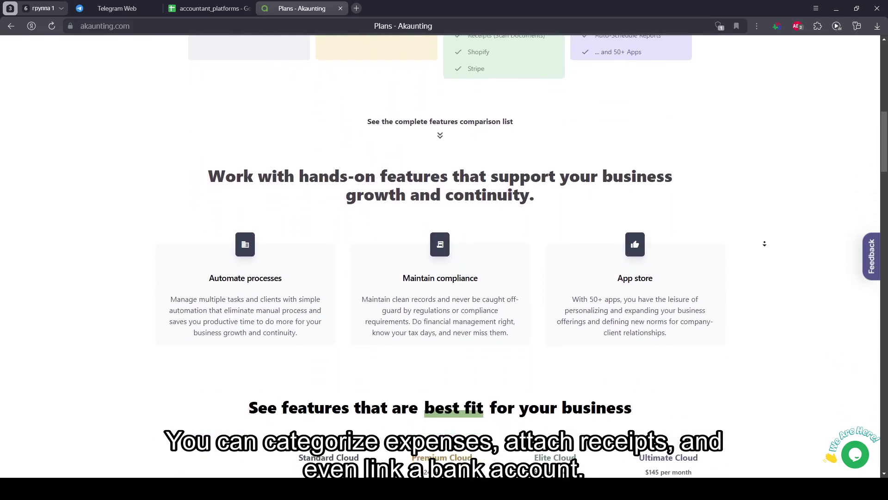
scroll(764, 243, "down", 2)
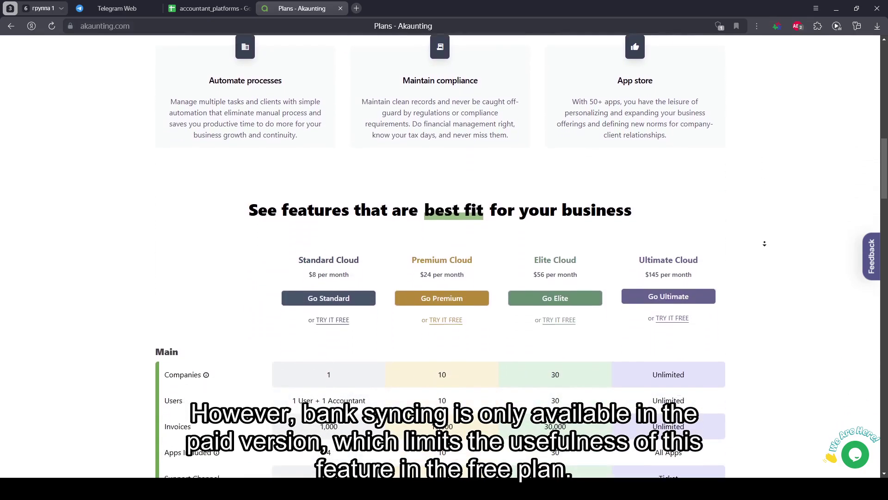
scroll(764, 242, "down", 2)
scroll(764, 242, "down", 2)
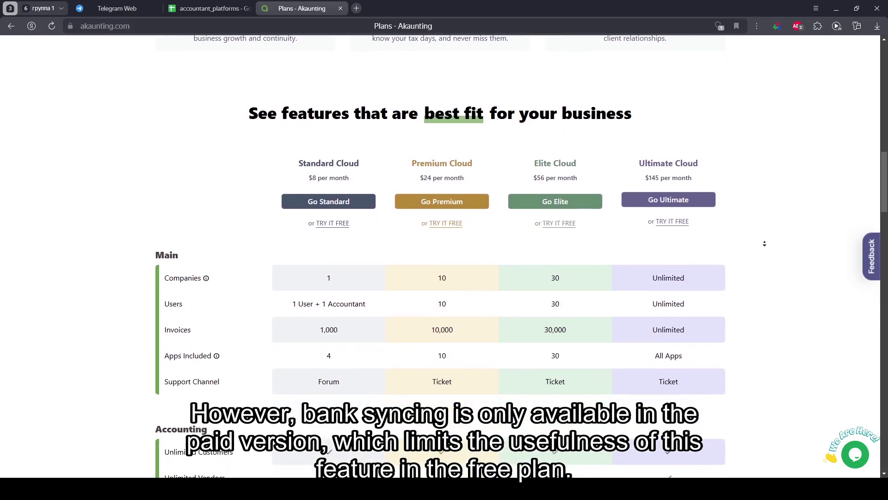
scroll(764, 243, "down", 1)
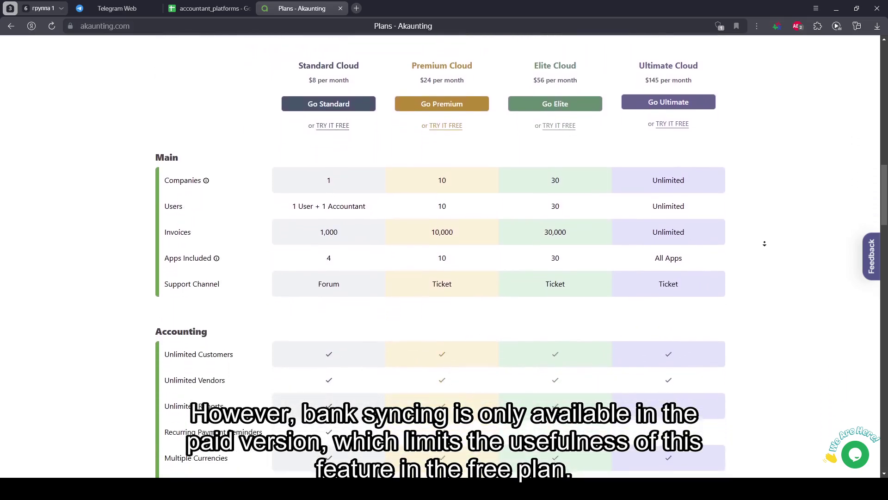
scroll(763, 243, "down", 1)
scroll(764, 243, "down", 1)
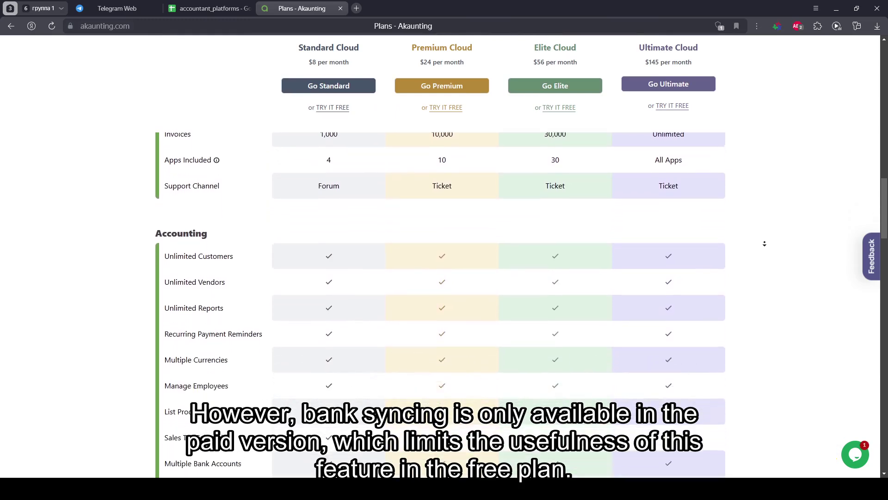
scroll(764, 243, "down", 1)
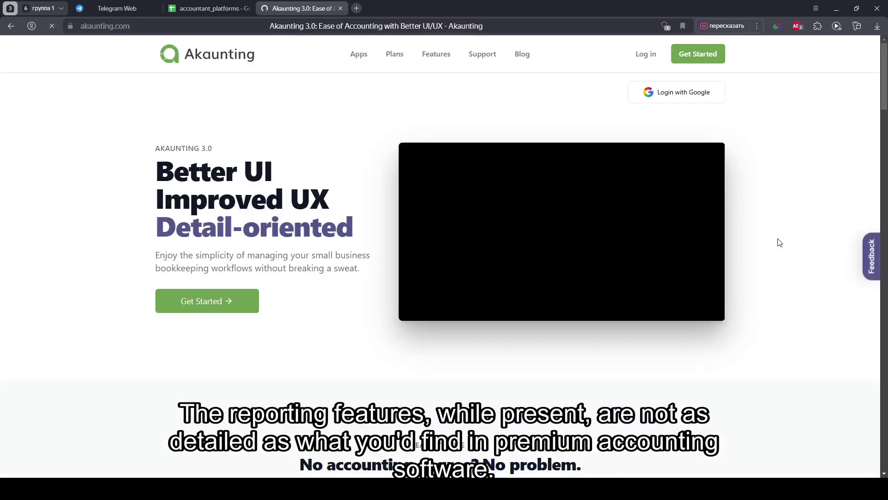
scroll(779, 257, "down", 1)
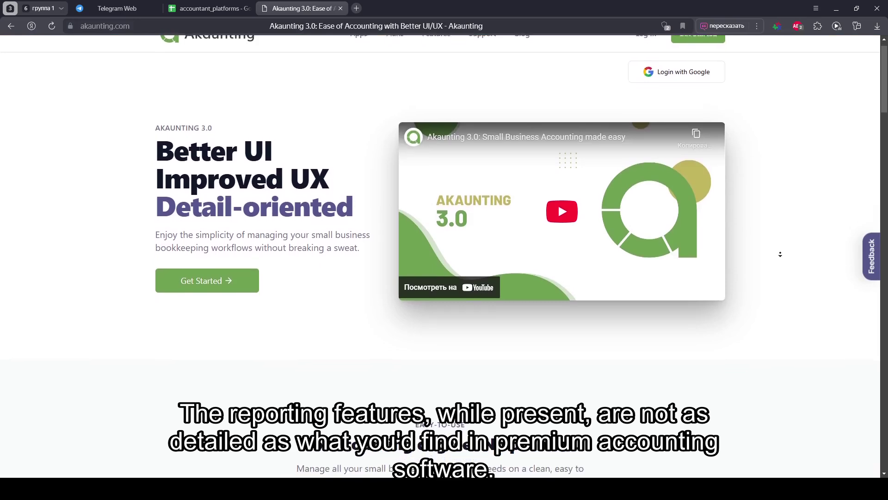